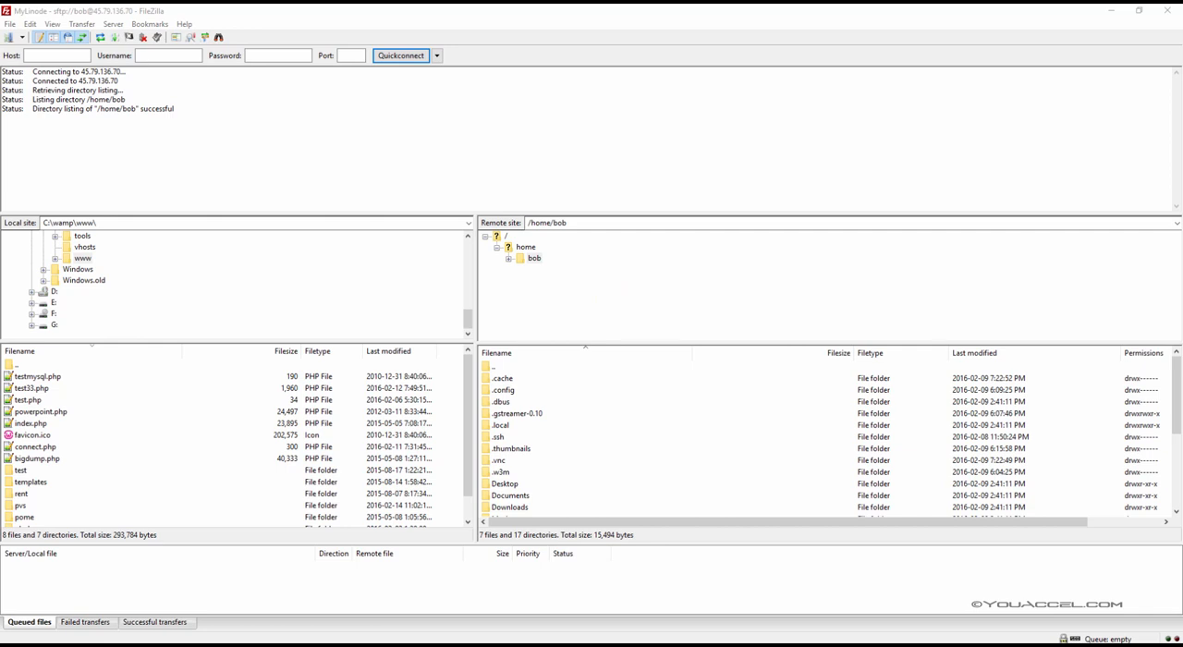
Step: Go to the root of the remote site, expand its directory tree, and open the var folder
{"action": "left_click", "coordinate": [486, 234]}
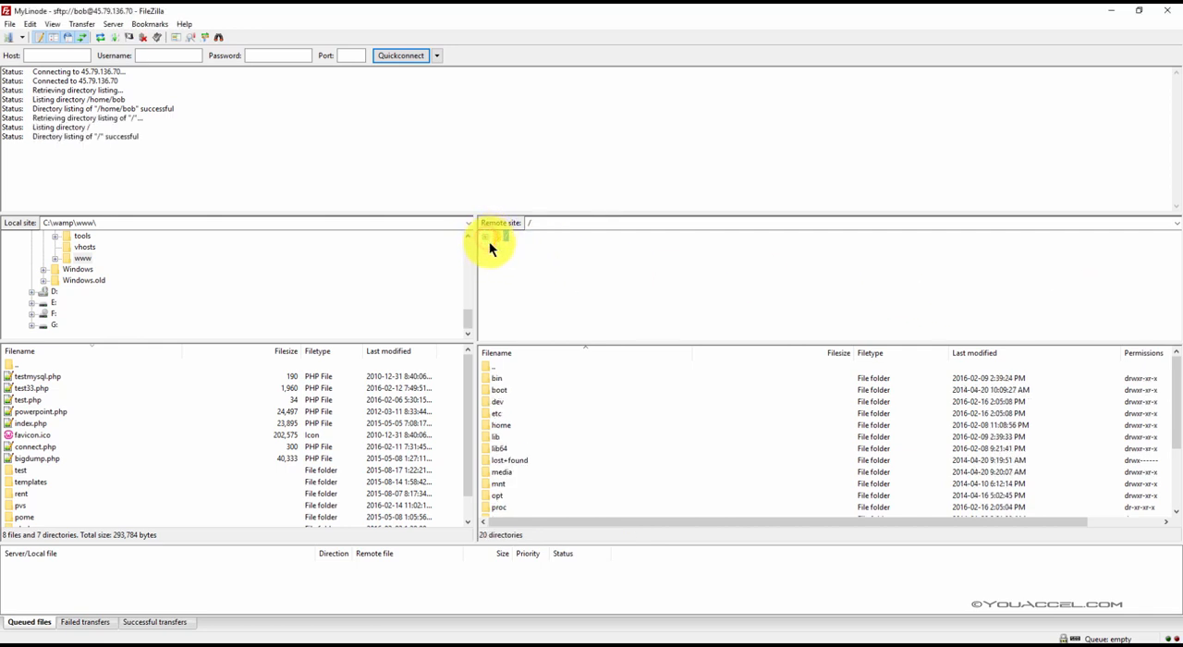
{"action": "left_click", "coordinate": [485, 235]}
{"action": "scroll", "coordinate": [521, 319], "scroll_direction": "down", "scroll_amount": 4}
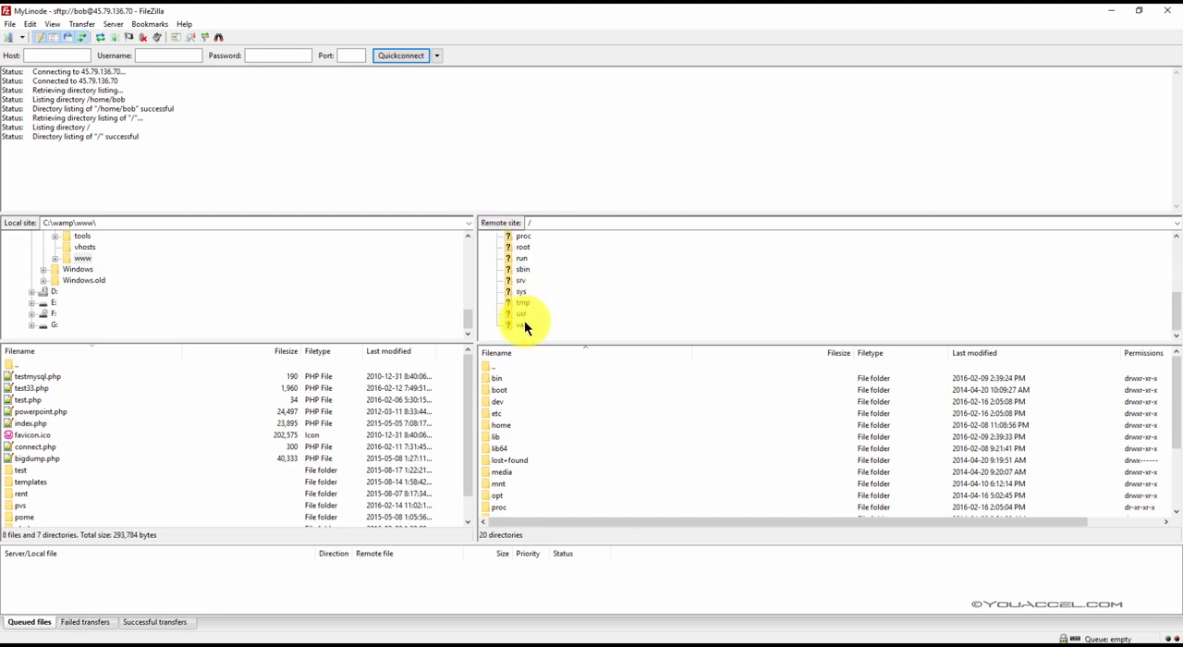
{"action": "left_click_drag", "start_coordinate": [524, 342], "coordinate": [524, 365]}
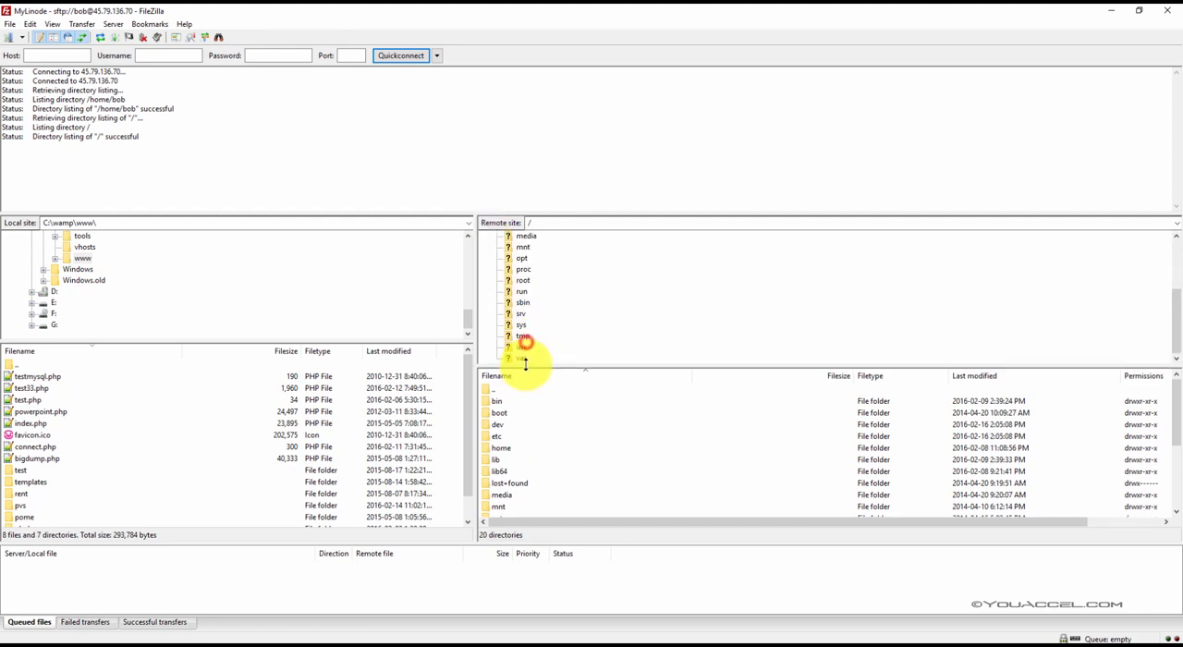
{"action": "double_click", "coordinate": [523, 357]}
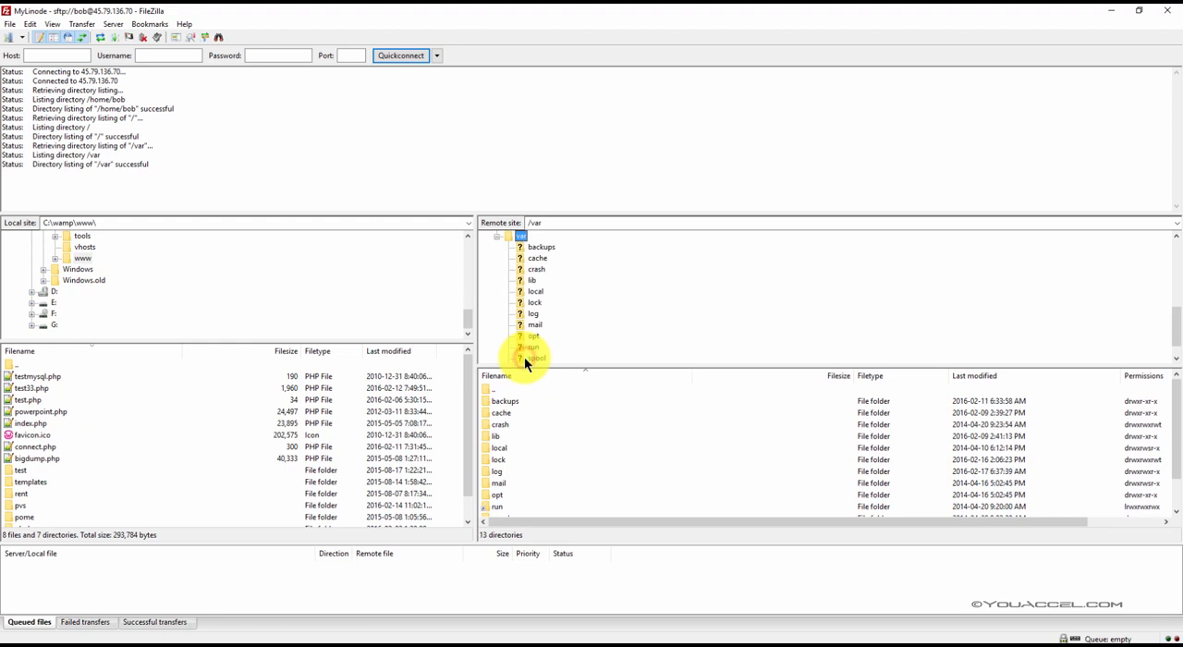
Step: Open the html folder inside www on the remote site, so the remote path is /var/www/html
{"action": "scroll", "coordinate": [541, 356], "scroll_direction": "up", "scroll_amount": 2}
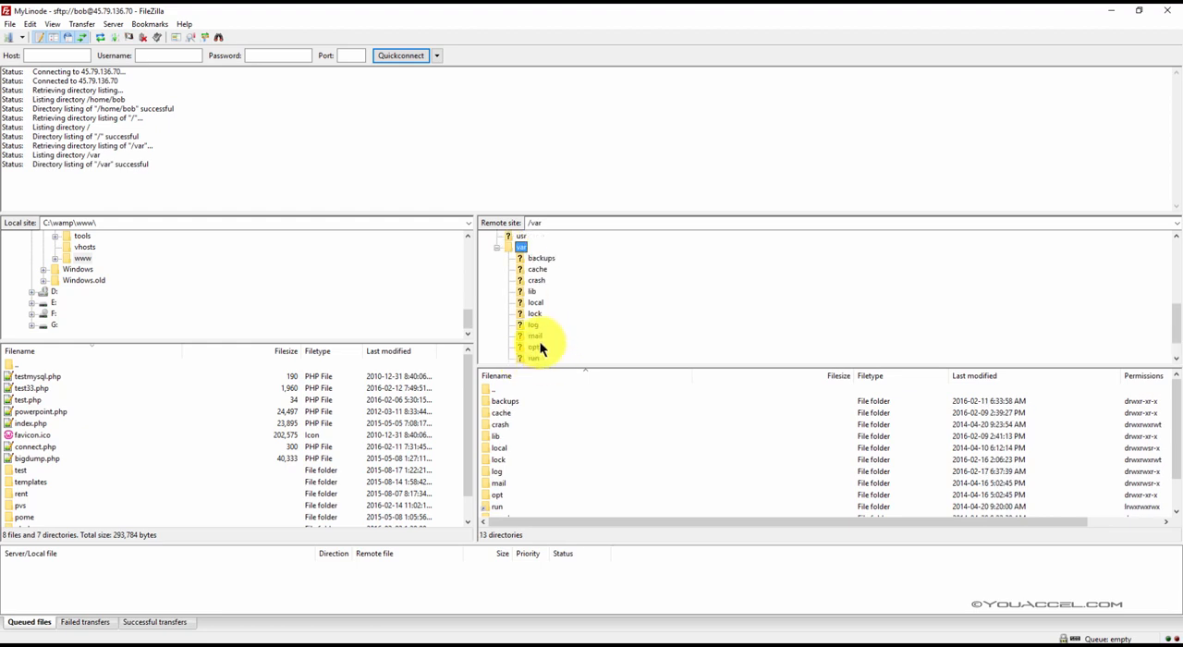
{"action": "scroll", "coordinate": [541, 352], "scroll_direction": "down", "scroll_amount": 2}
{"action": "left_click", "coordinate": [536, 358]}
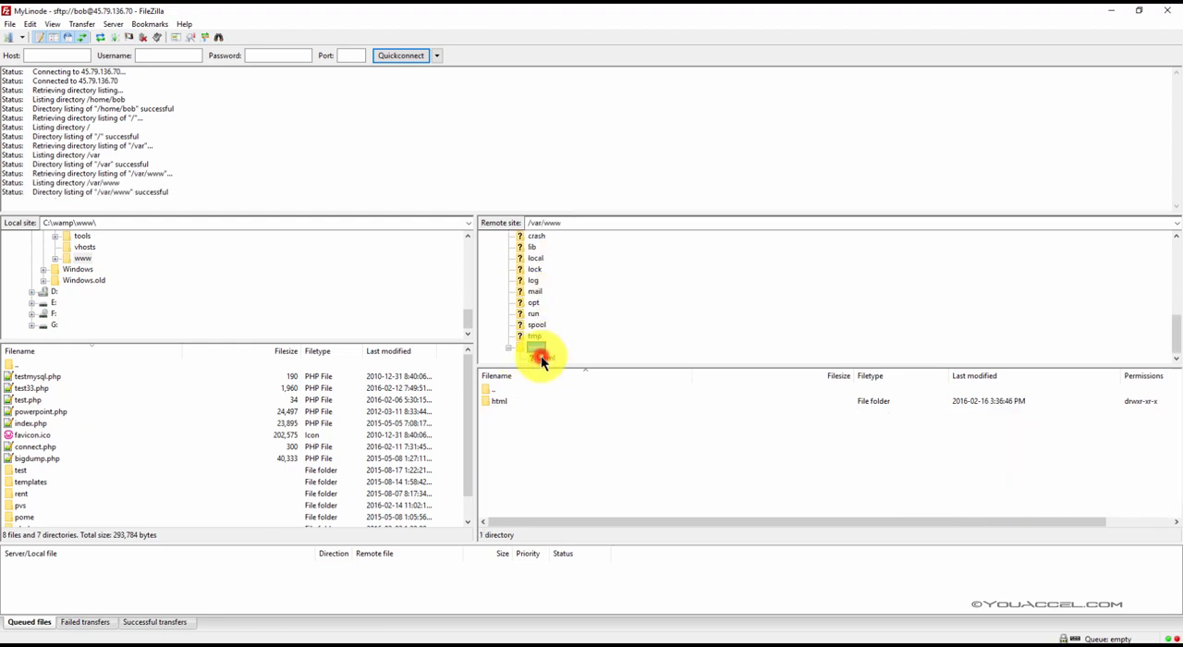
{"action": "double_click", "coordinate": [502, 401]}
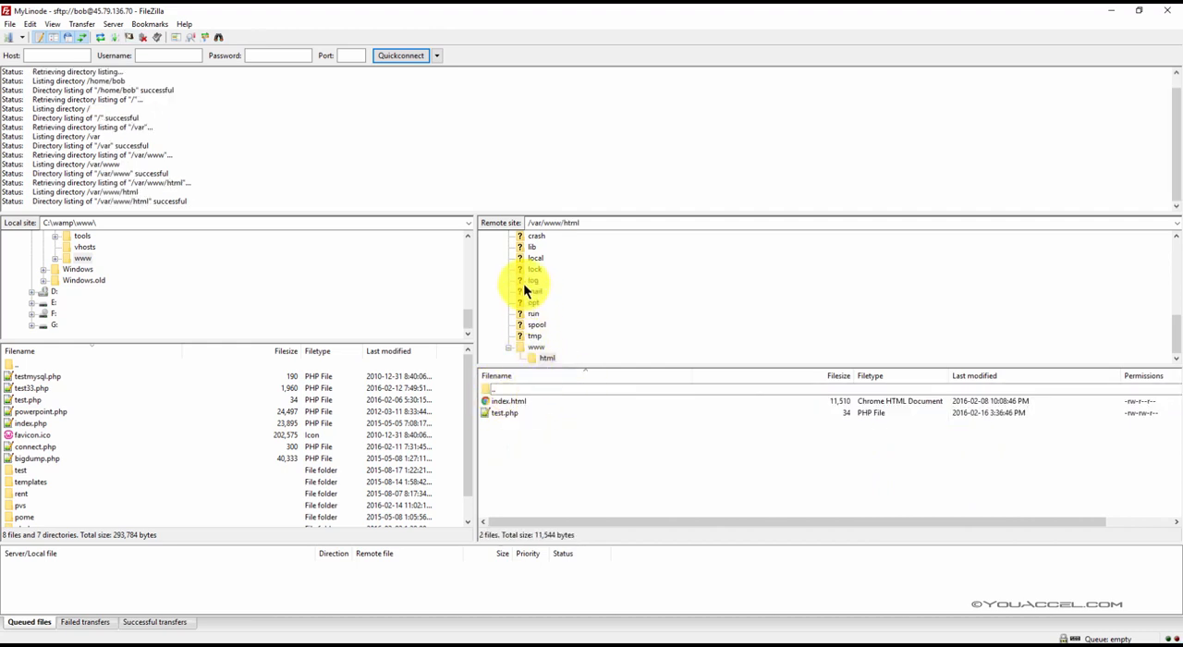
{"action": "left_click_drag", "start_coordinate": [592, 220], "coordinate": [534, 220]}
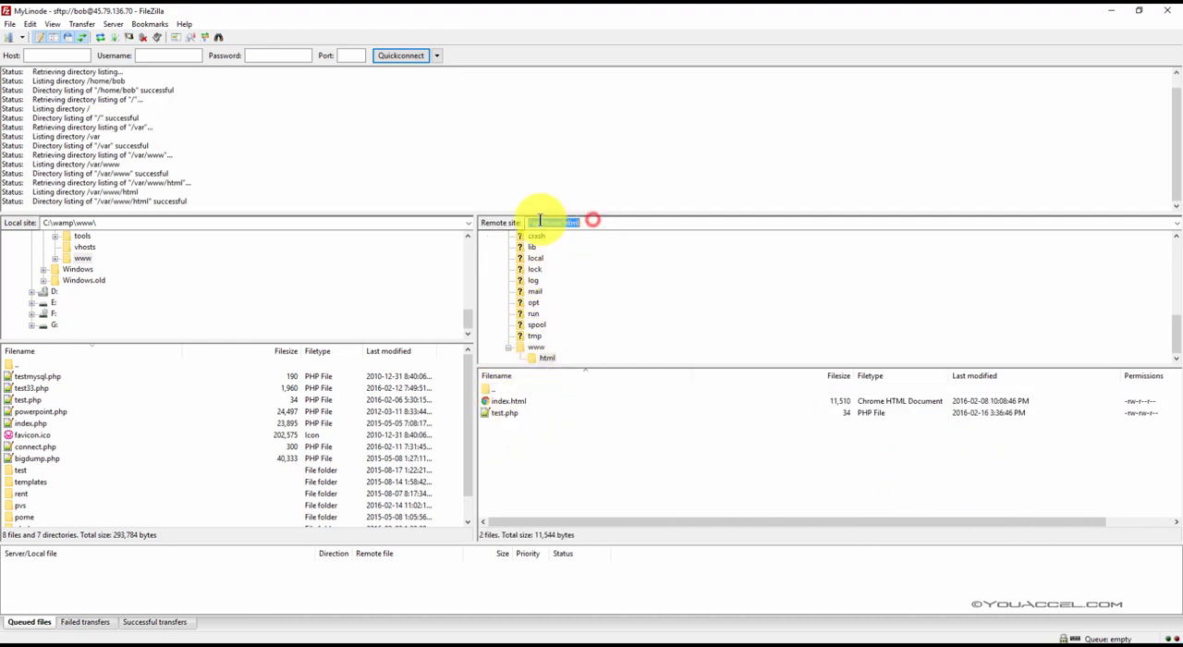
{"action": "left_click", "coordinate": [589, 223]}
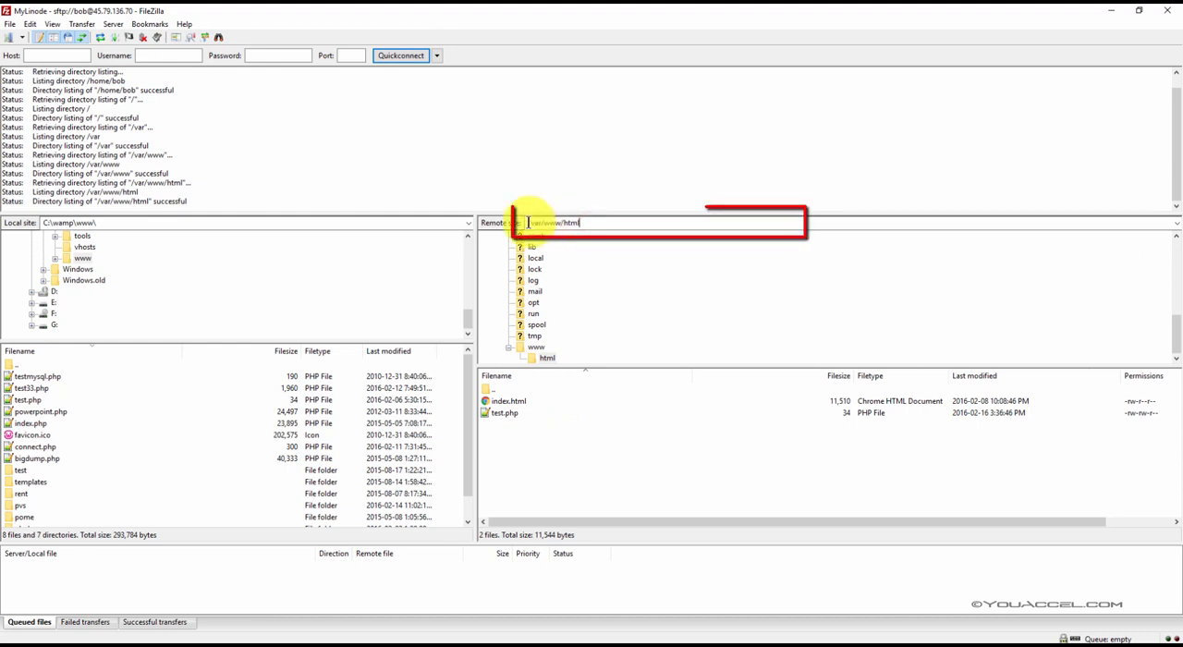
{"action": "left_click", "coordinate": [583, 223]}
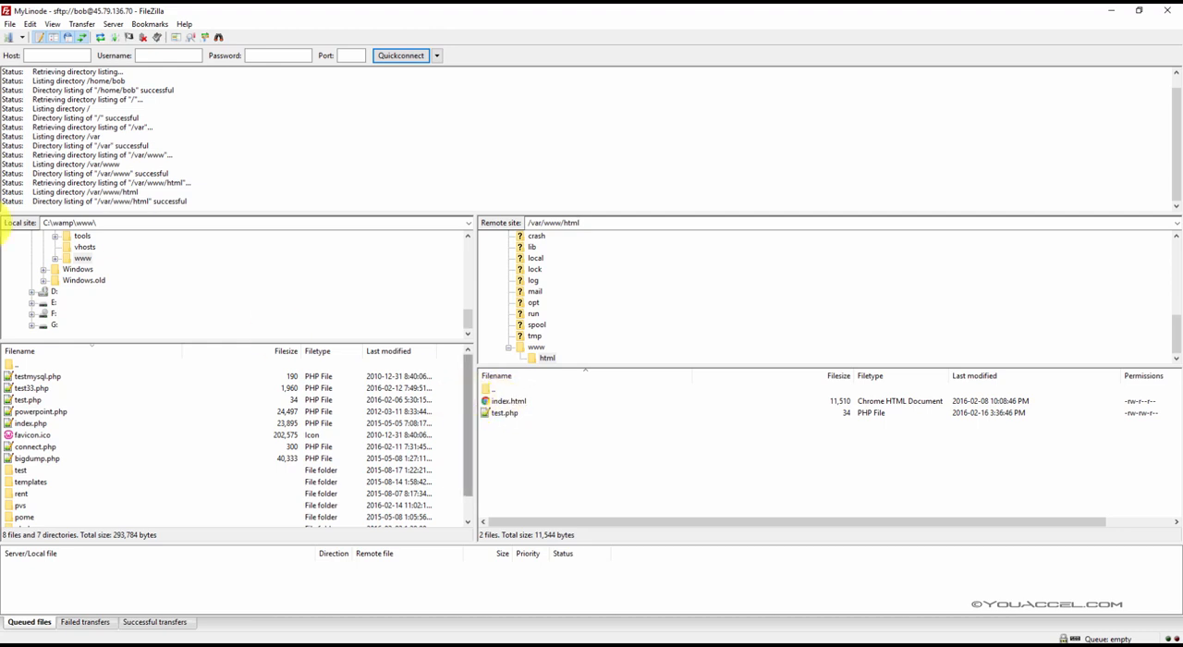
Step: Switch to Chrome and load mywebdevcourse.com to view the site's default page
{"action": "key", "text": "alt+Tab"}
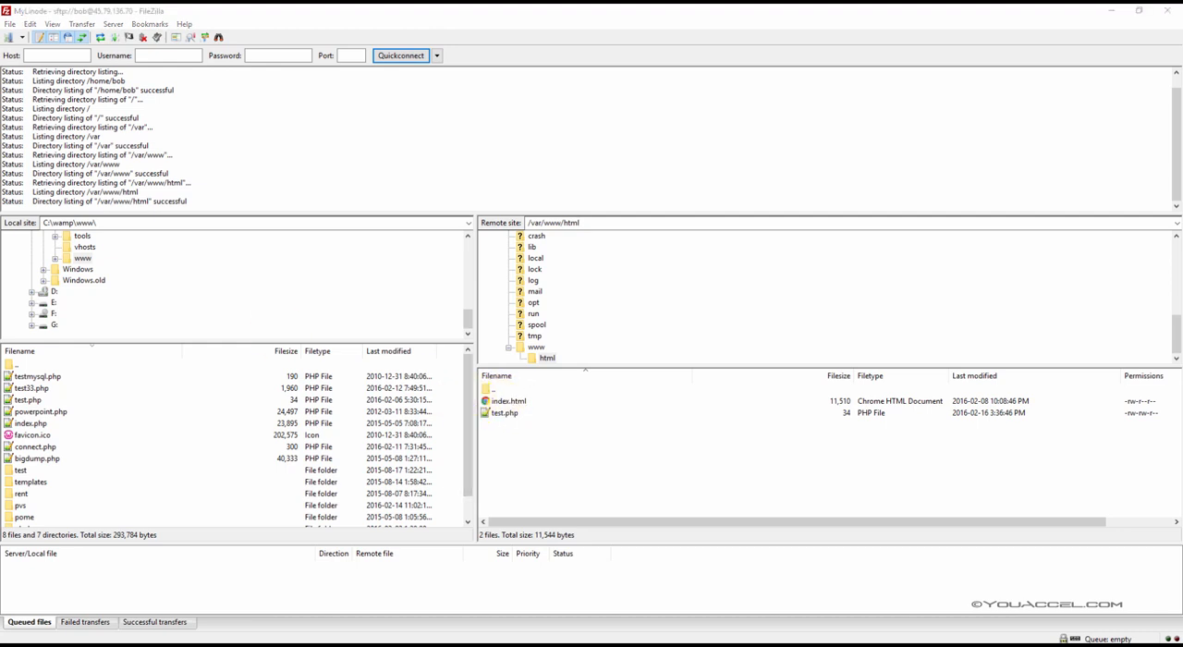
{"action": "left_click", "coordinate": [187, 33]}
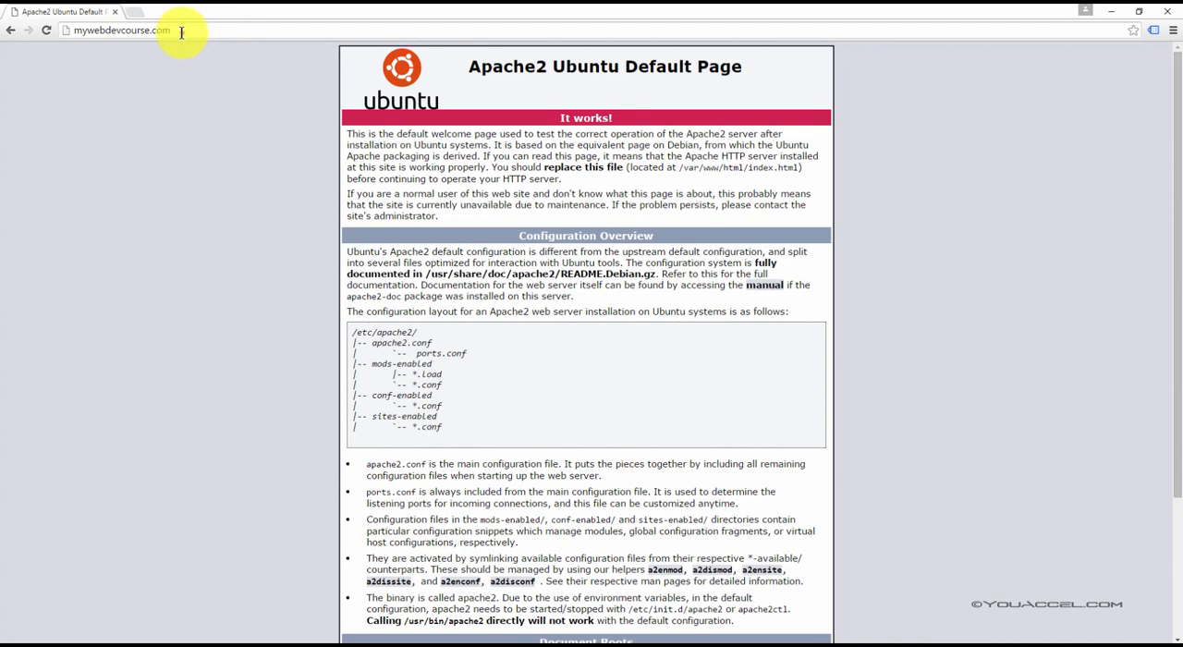
{"action": "left_click", "coordinate": [201, 28]}
{"action": "key", "text": "Return"}
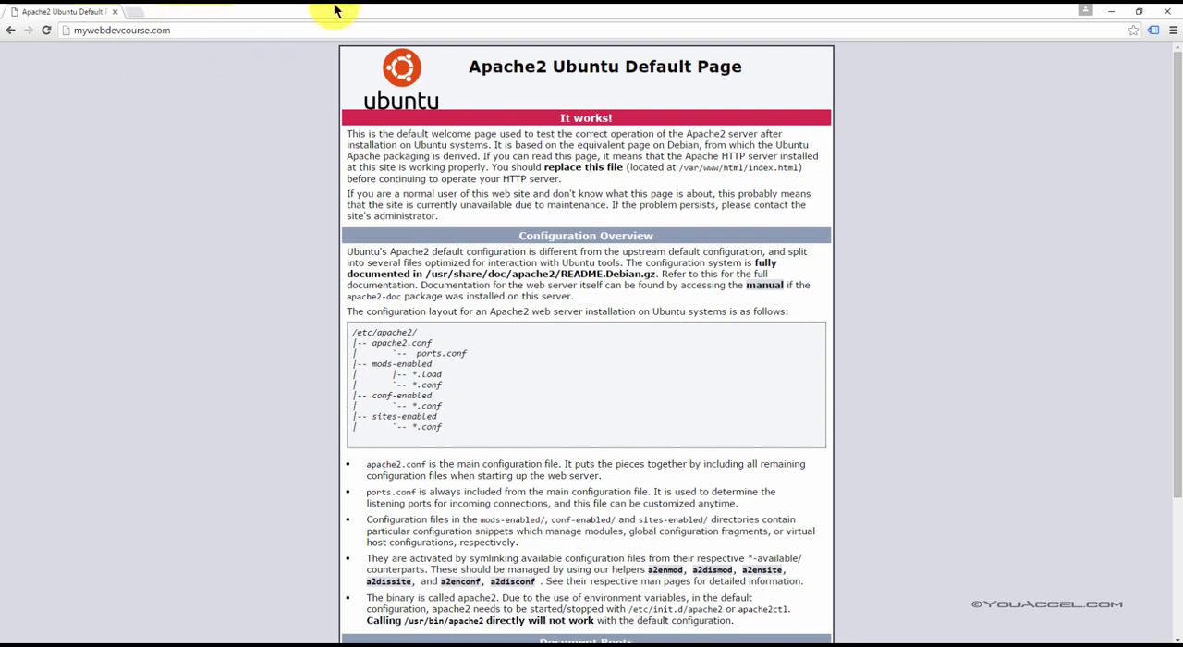
Step: Restore the browser window to a smaller size, load 45.79.136.70, and move the window aside to uncover the remote file list
{"action": "left_click_drag", "start_coordinate": [338, 8], "coordinate": [440, 33]}
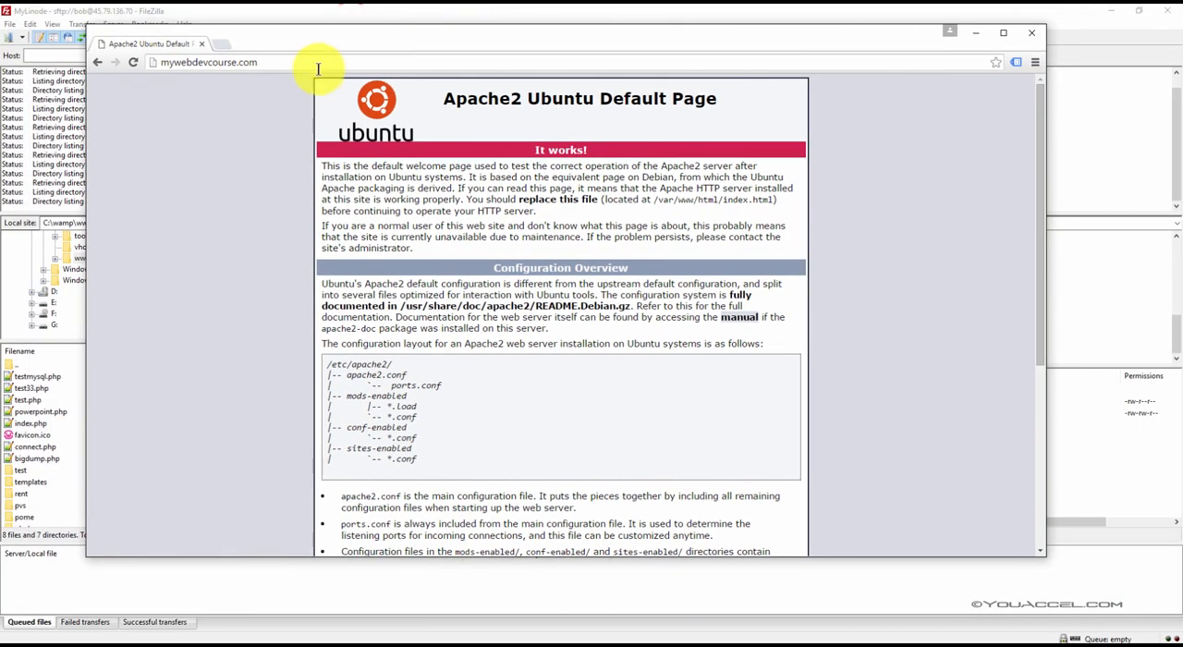
{"action": "left_click", "coordinate": [274, 63]}
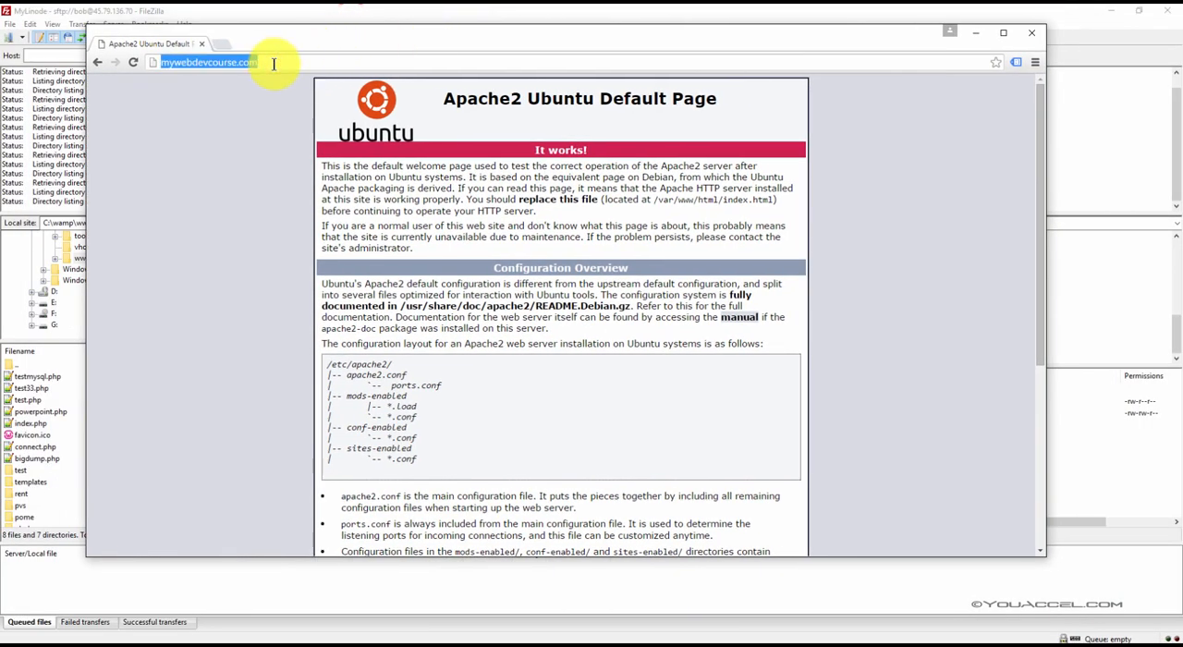
{"action": "type", "text": "45.79.136.70"}
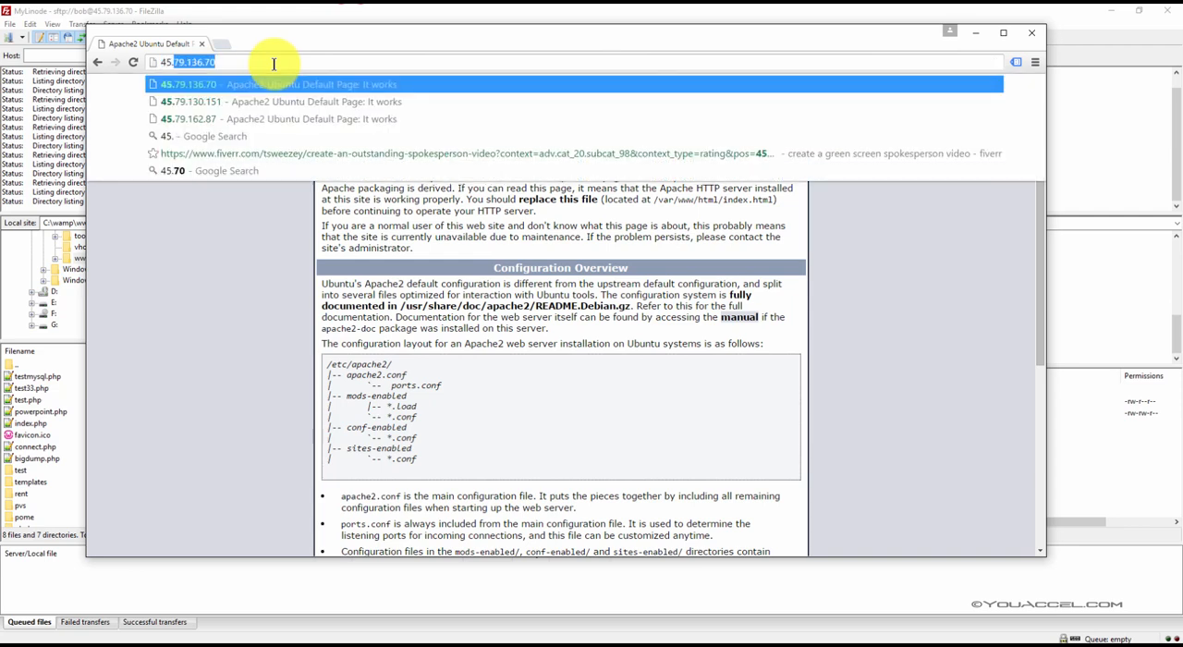
{"action": "key", "text": "Return"}
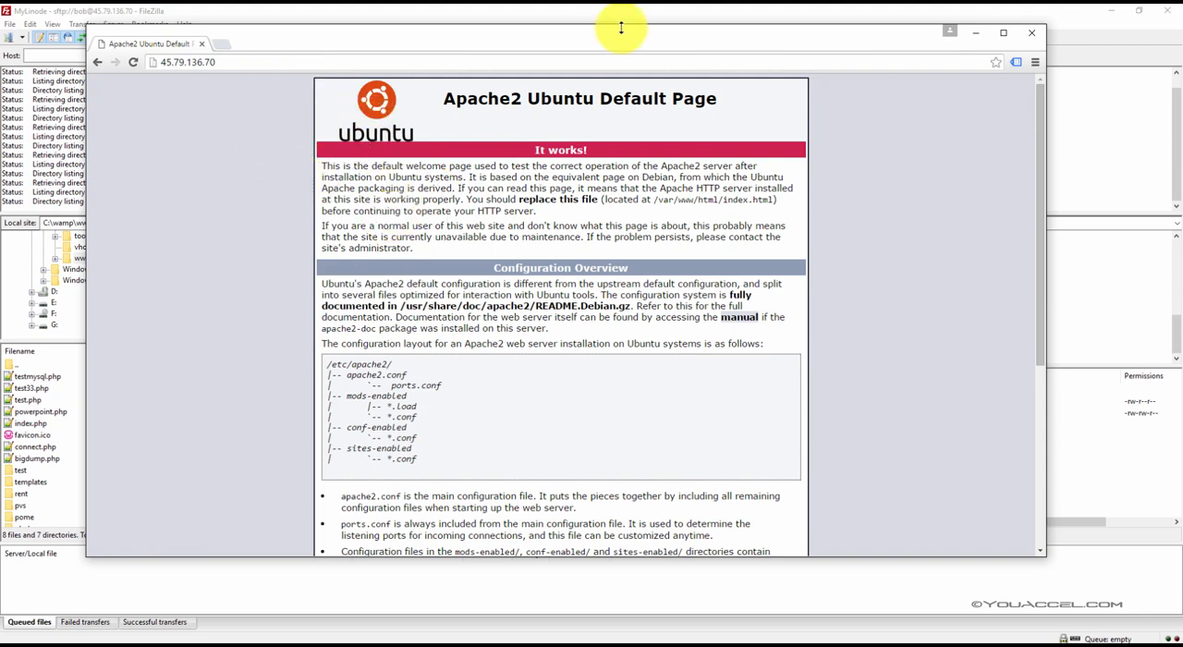
{"action": "left_click_drag", "start_coordinate": [625, 41], "coordinate": [0, 65]}
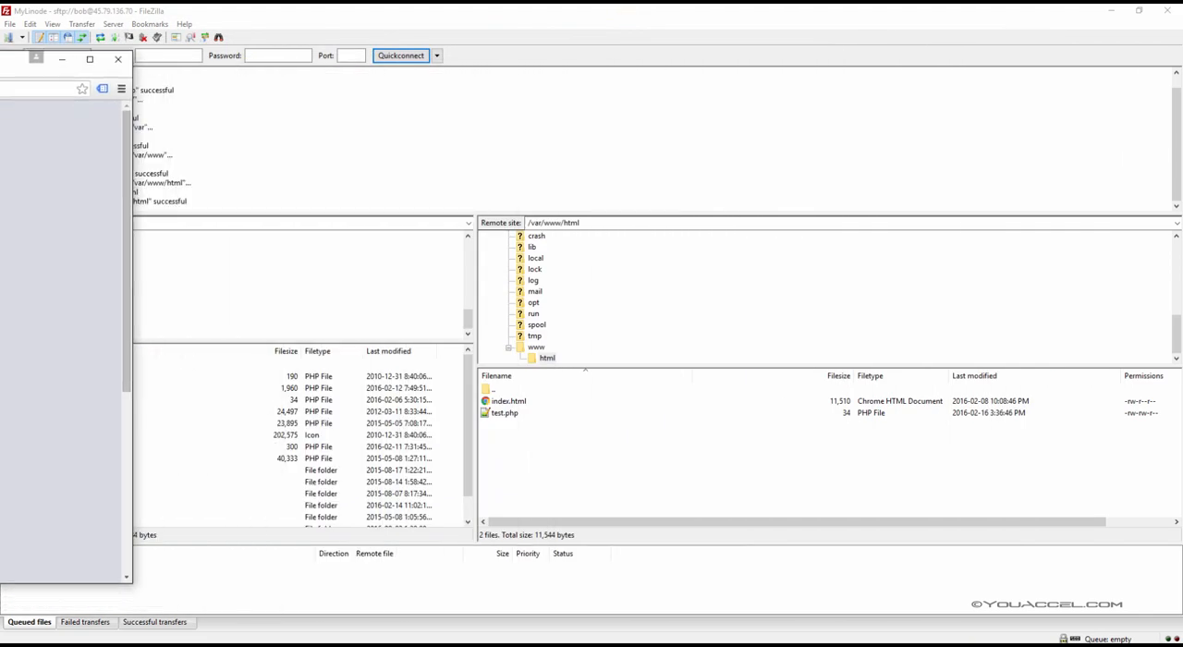
Step: Switch to FileZilla and delete test.php from the remote /var/www/html folder
{"action": "left_click", "coordinate": [516, 415]}
{"action": "left_click", "coordinate": [514, 414]}
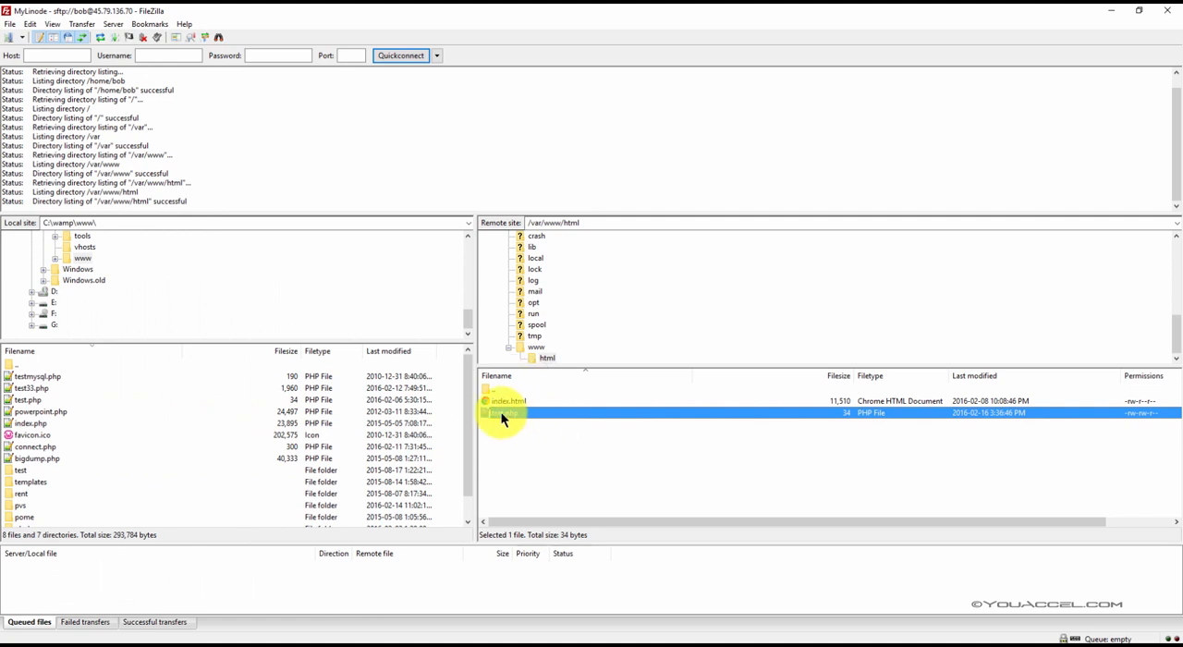
{"action": "key", "text": "Delete"}
{"action": "left_click", "coordinate": [588, 376]}
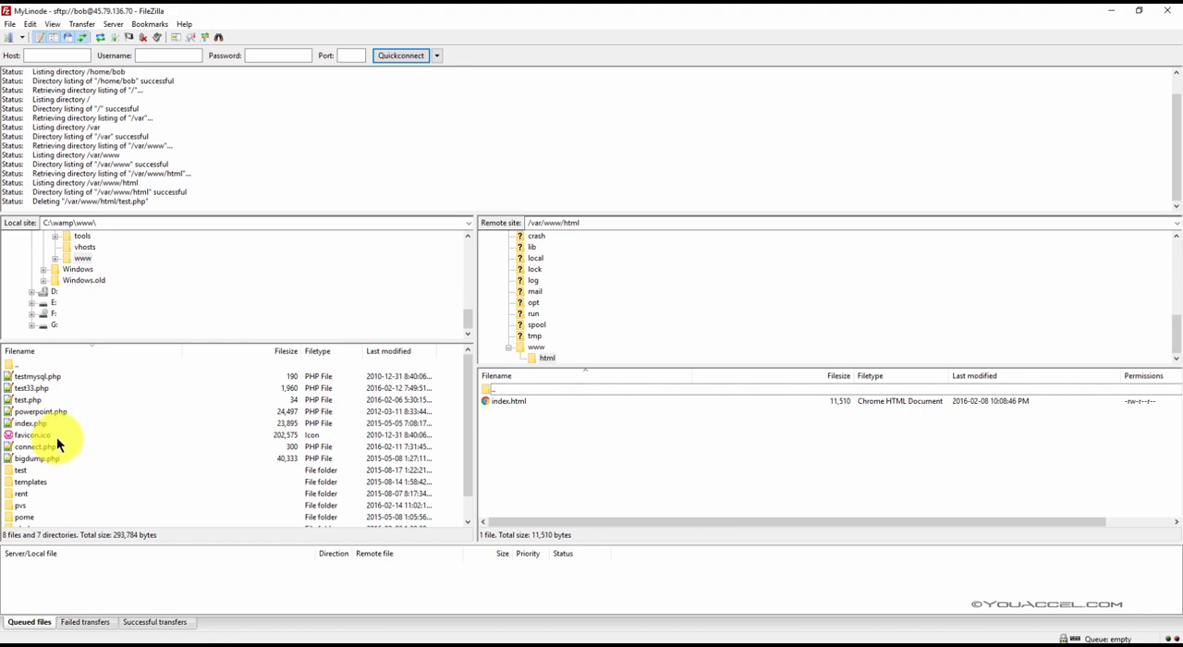
Step: Upload test.php from the local web root C:\wamp\www\ to the remote /var/www/html folder
{"action": "scroll", "coordinate": [87, 311], "scroll_direction": "up", "scroll_amount": 2}
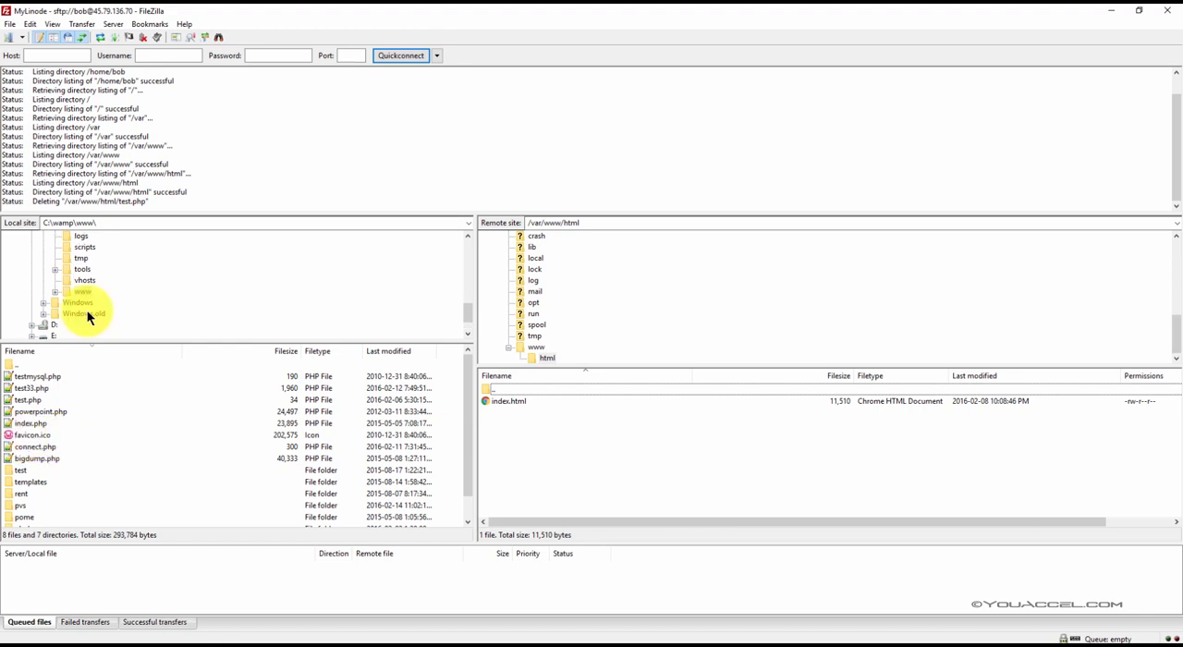
{"action": "double_click", "coordinate": [46, 223]}
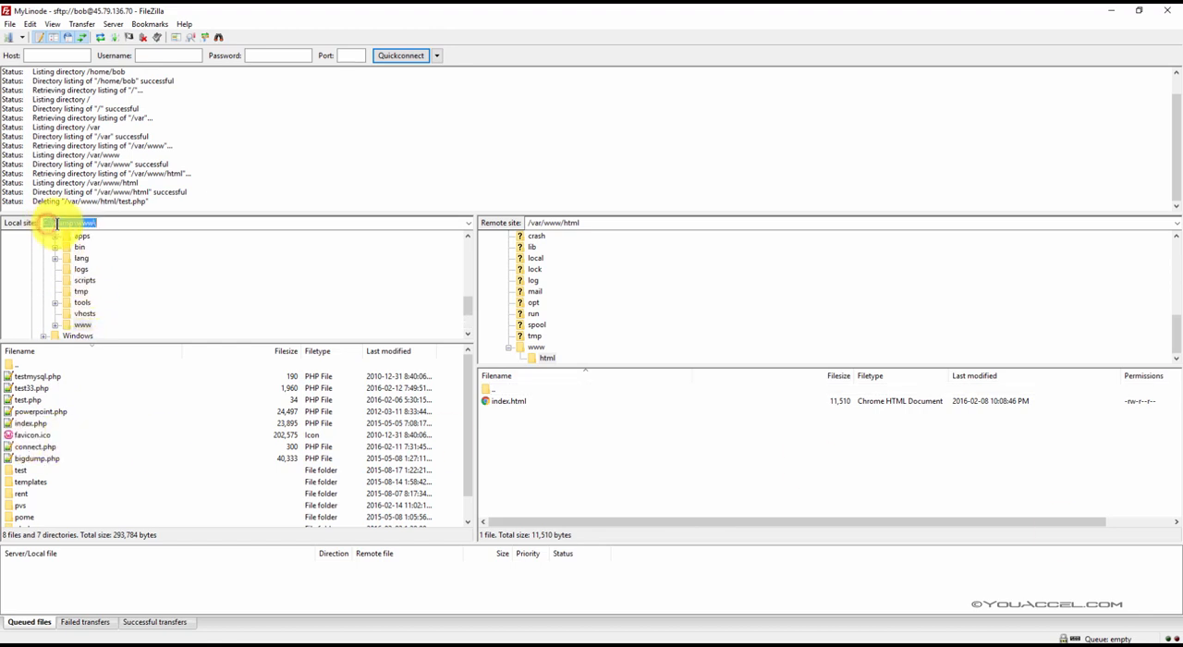
{"action": "left_click", "coordinate": [56, 224]}
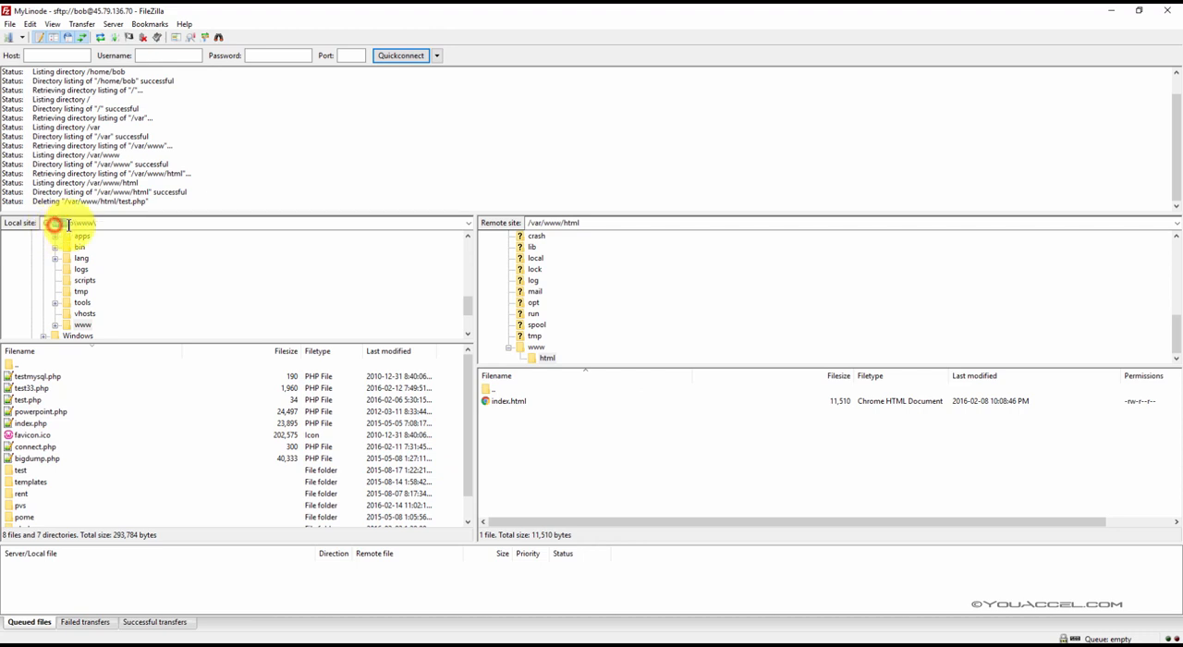
{"action": "left_click_drag", "start_coordinate": [76, 223], "coordinate": [96, 224]}
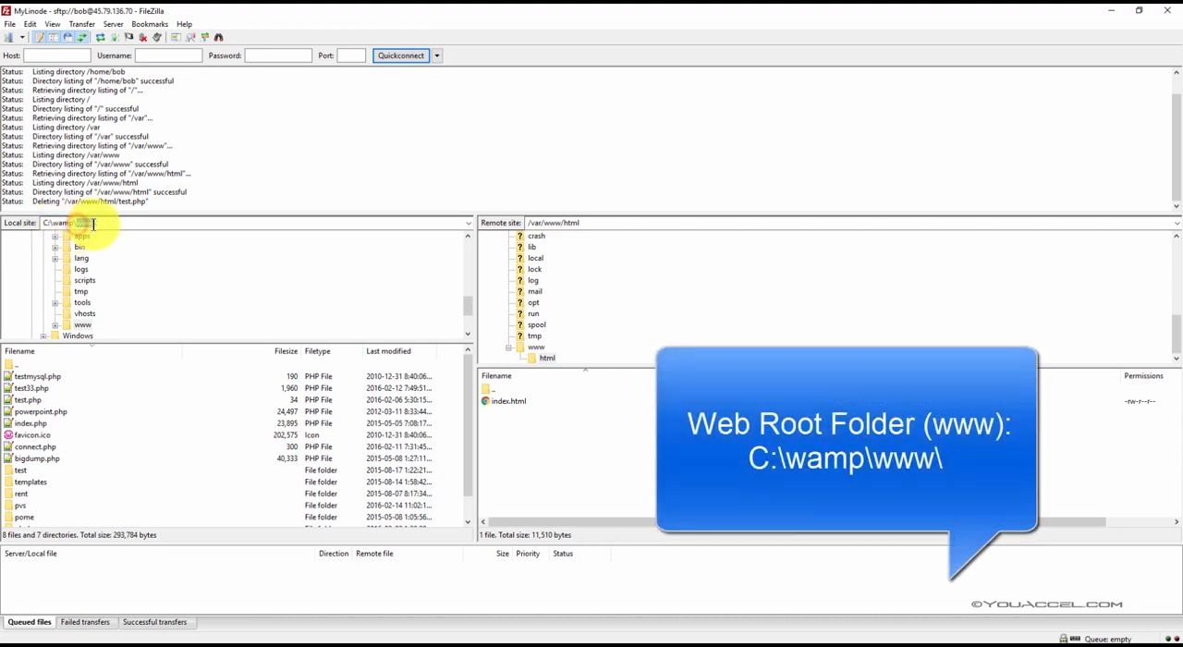
{"action": "left_click", "coordinate": [83, 413]}
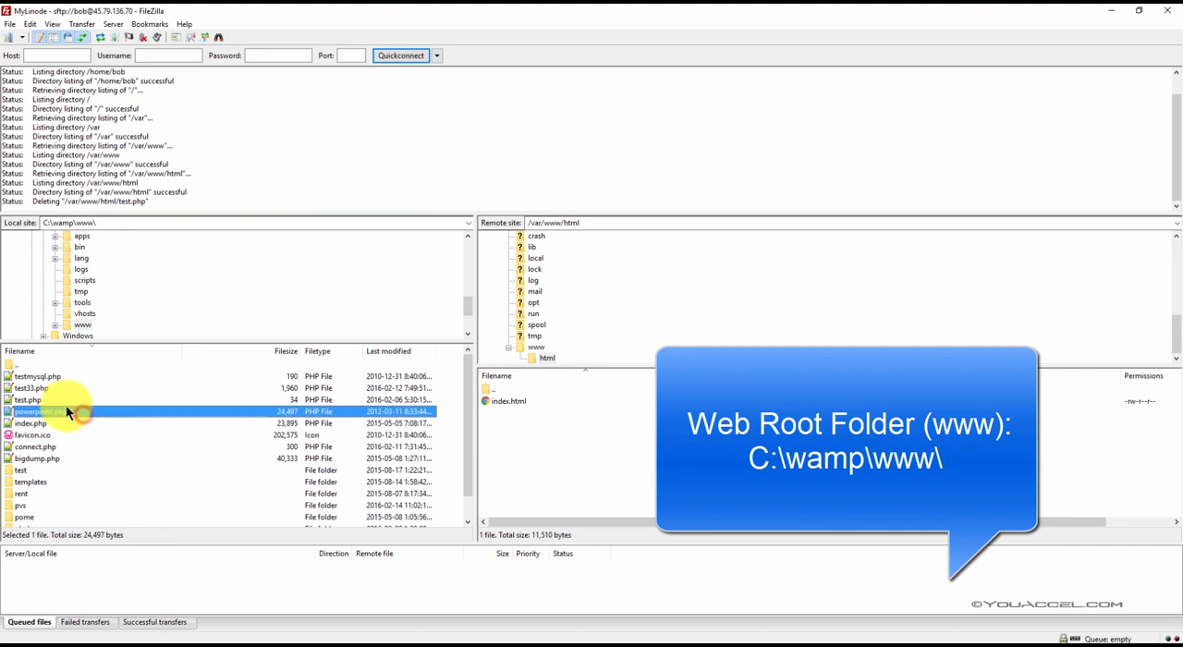
{"action": "left_click", "coordinate": [50, 399]}
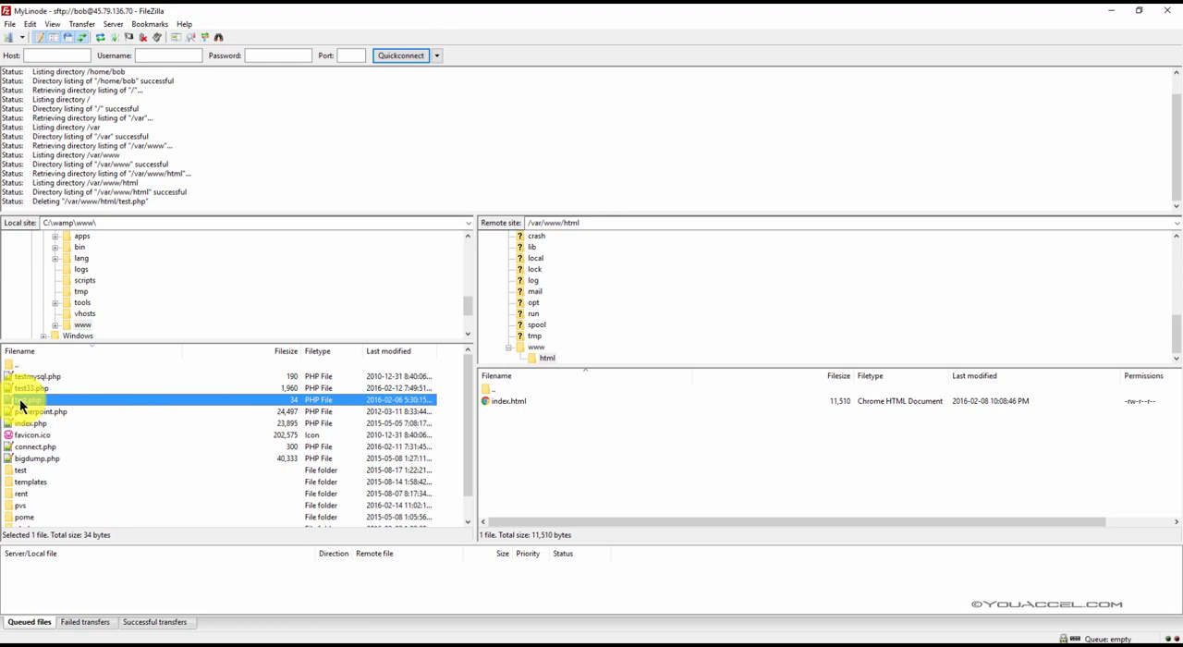
{"action": "left_click_drag", "start_coordinate": [20, 404], "coordinate": [528, 495]}
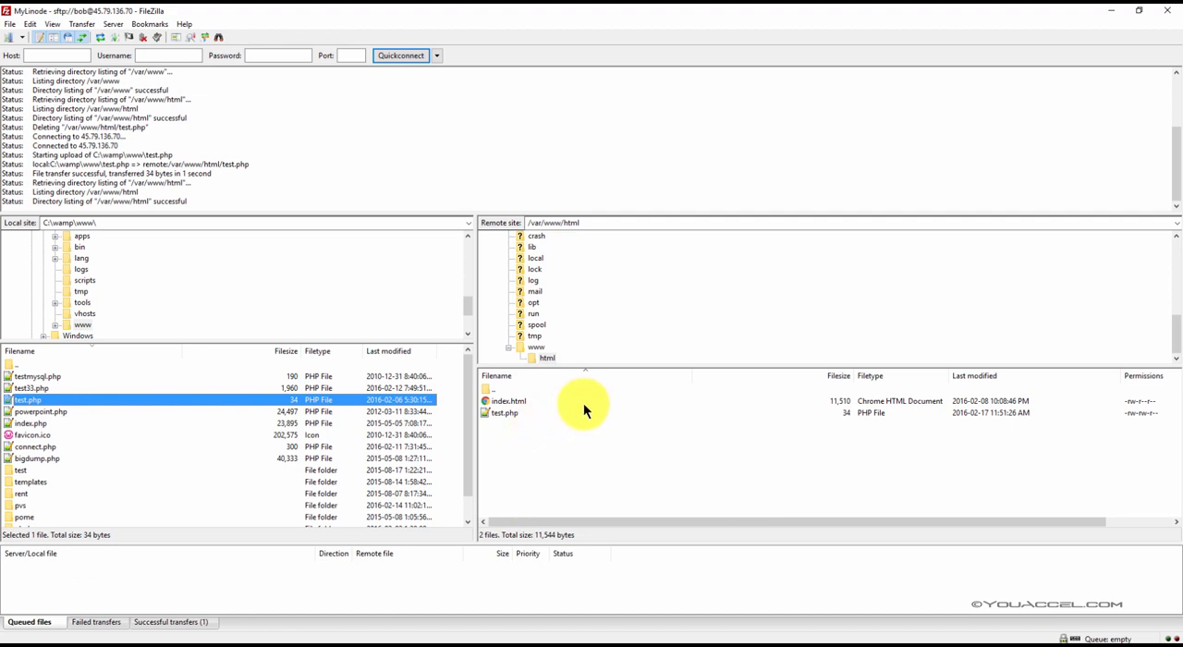
Step: Refresh the remote directory listing of /var/www/html
{"action": "left_click", "coordinate": [526, 399]}
{"action": "right_click", "coordinate": [524, 422]}
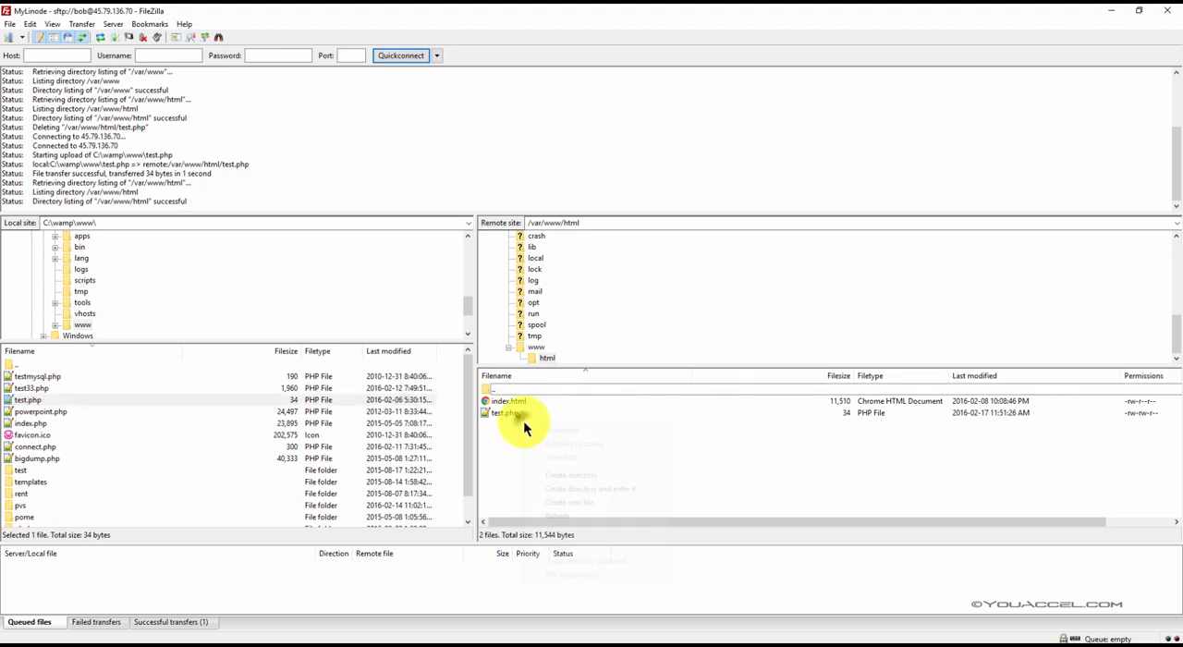
{"action": "left_click", "coordinate": [574, 515]}
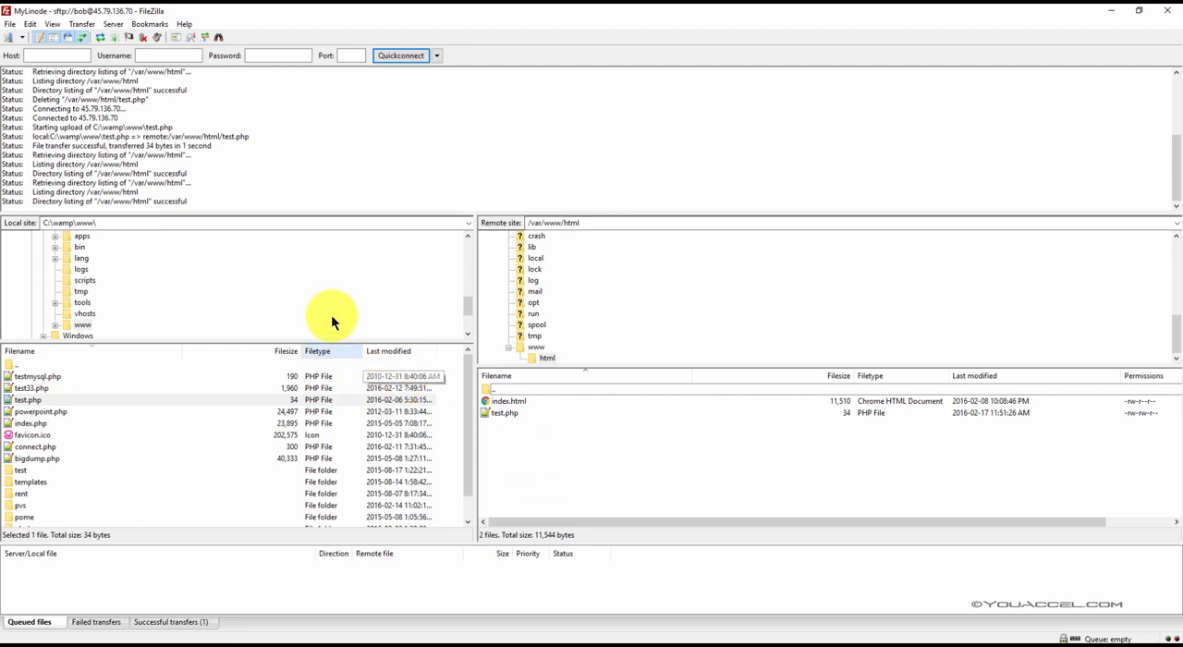
Step: Bring the Chrome window back into view and load 45.79.136.70/test.php to check the uploaded file
{"action": "left_click_drag", "start_coordinate": [0, 115], "coordinate": [773, 76]}
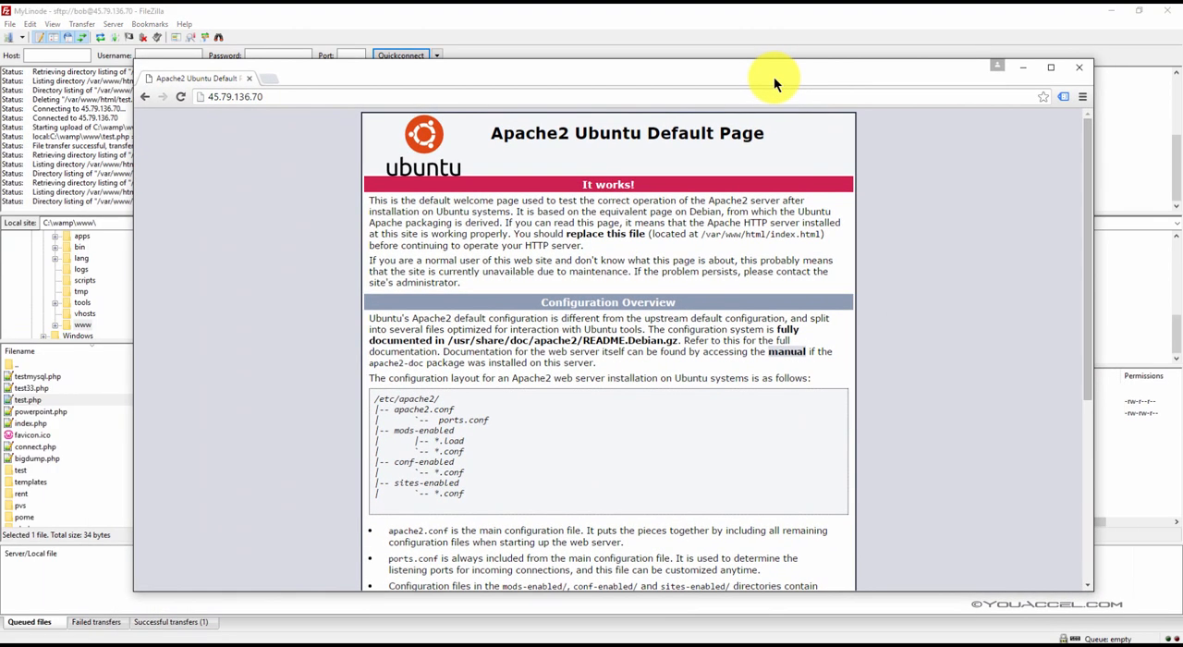
{"action": "left_click", "coordinate": [286, 100]}
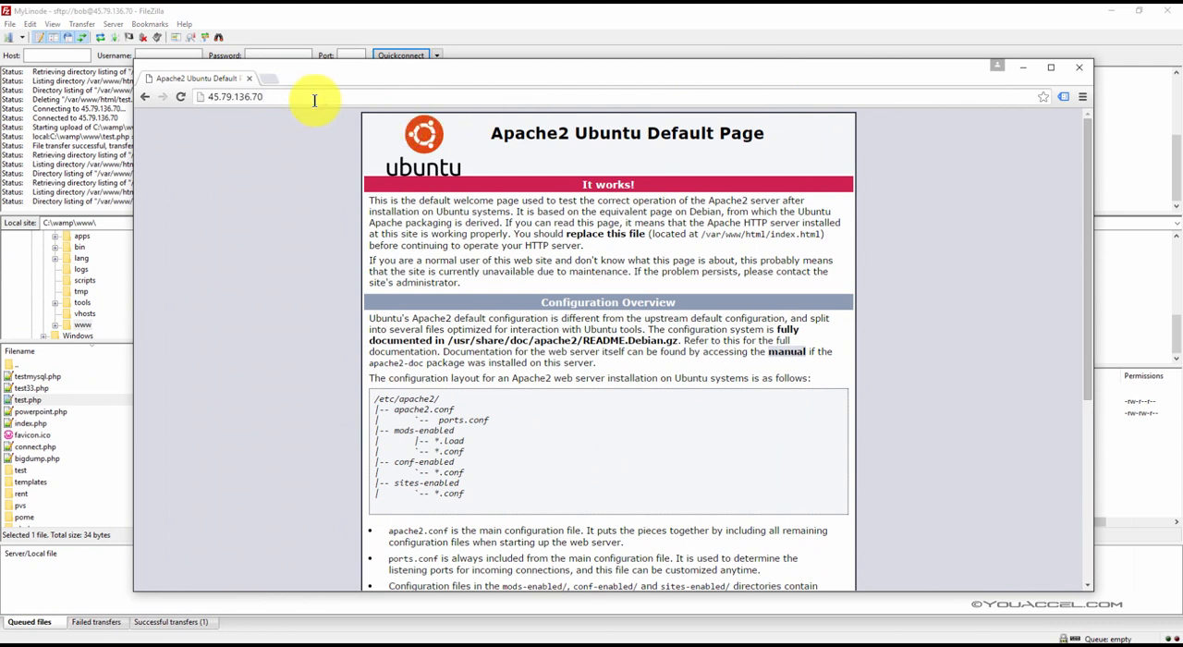
{"action": "type", "text": "/test.php"}
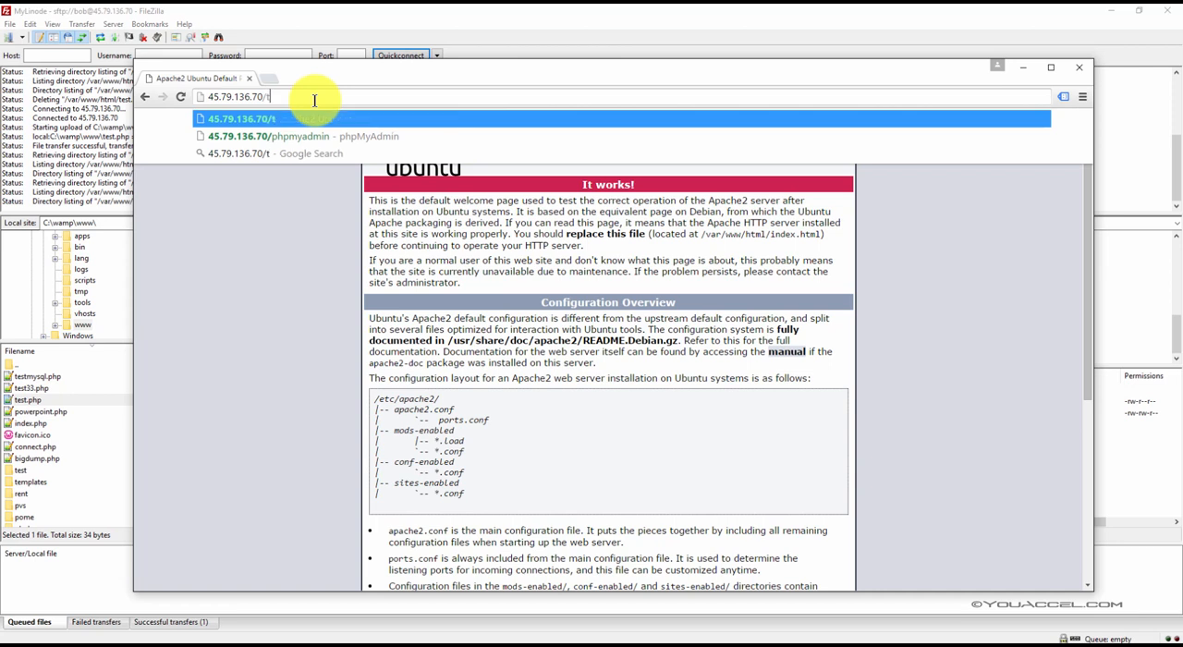
{"action": "key", "text": "Return"}
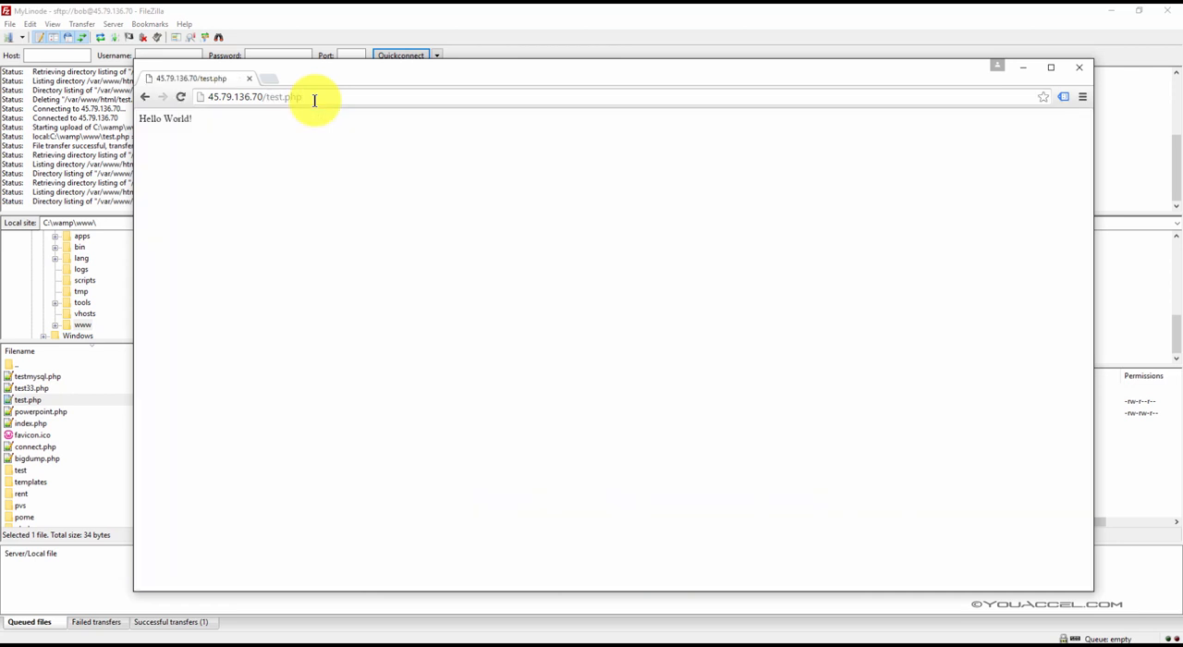